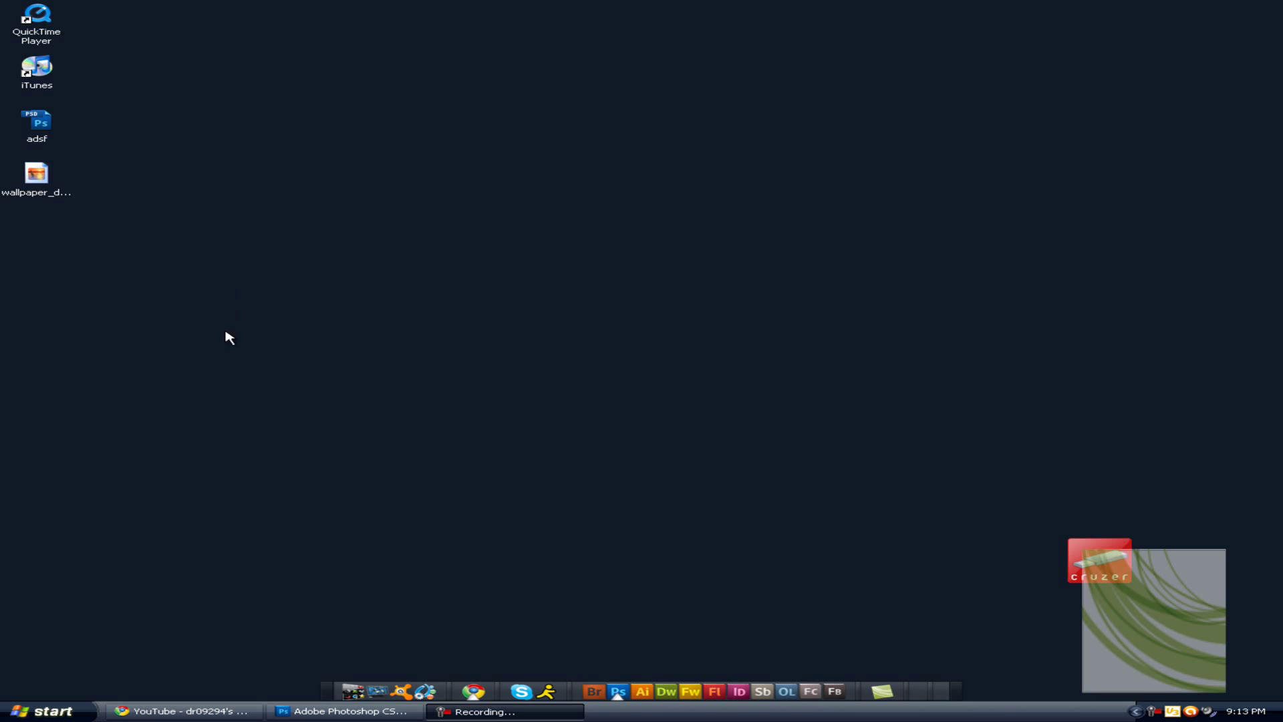
Step: Restore the Adobe Photoshop CS5 window from the taskbar, with no document open
left_click(294, 711)
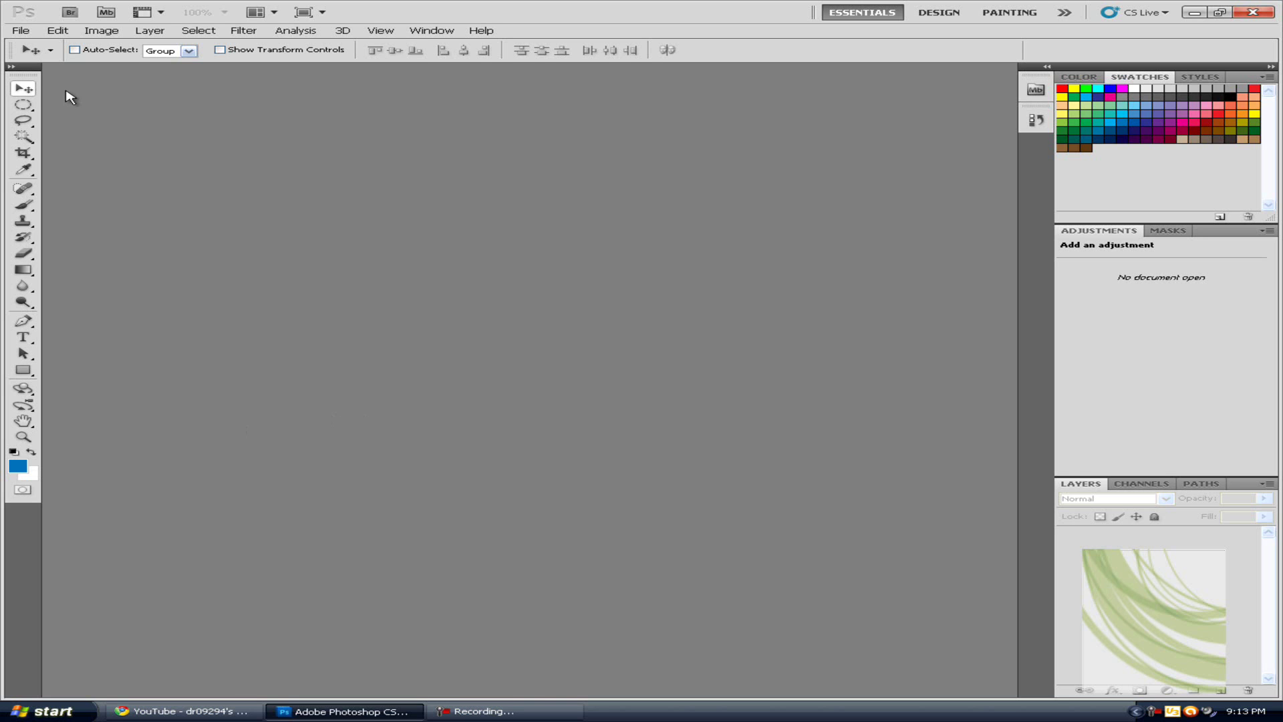
Step: Open wallpaper_droid.jpg from the Desktop as the working document
left_click(21, 31)
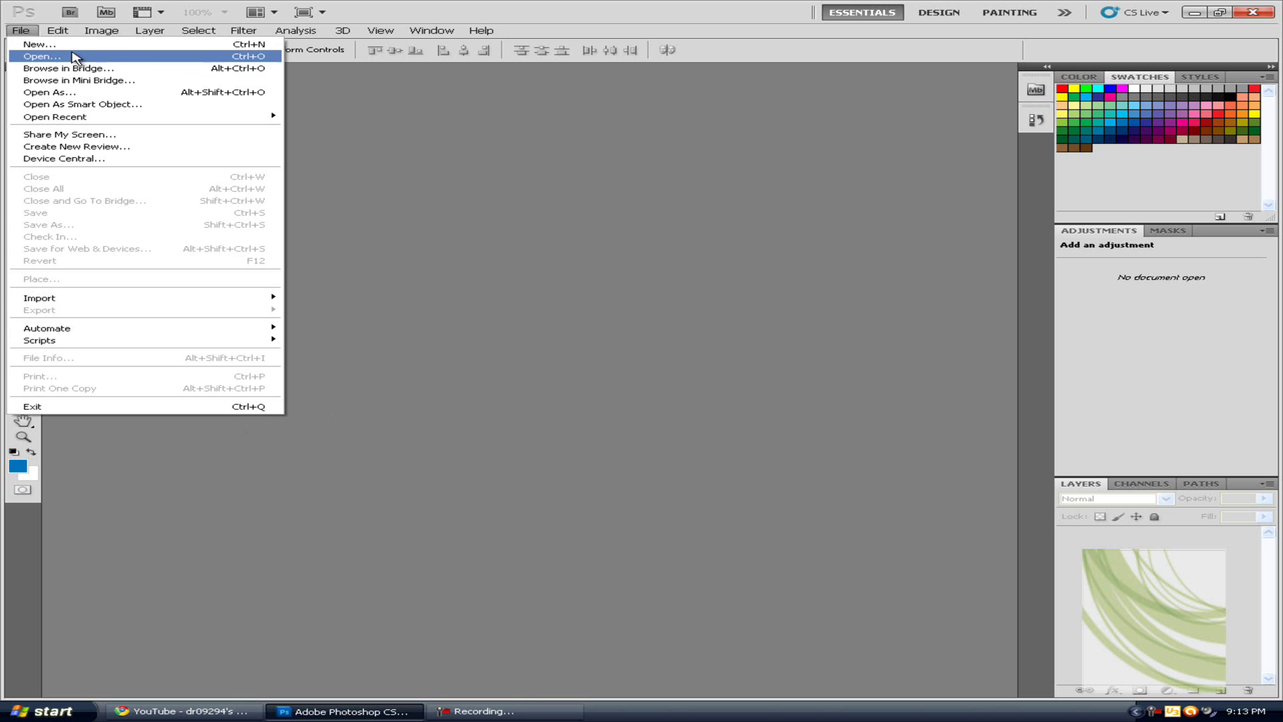
left_click(73, 57)
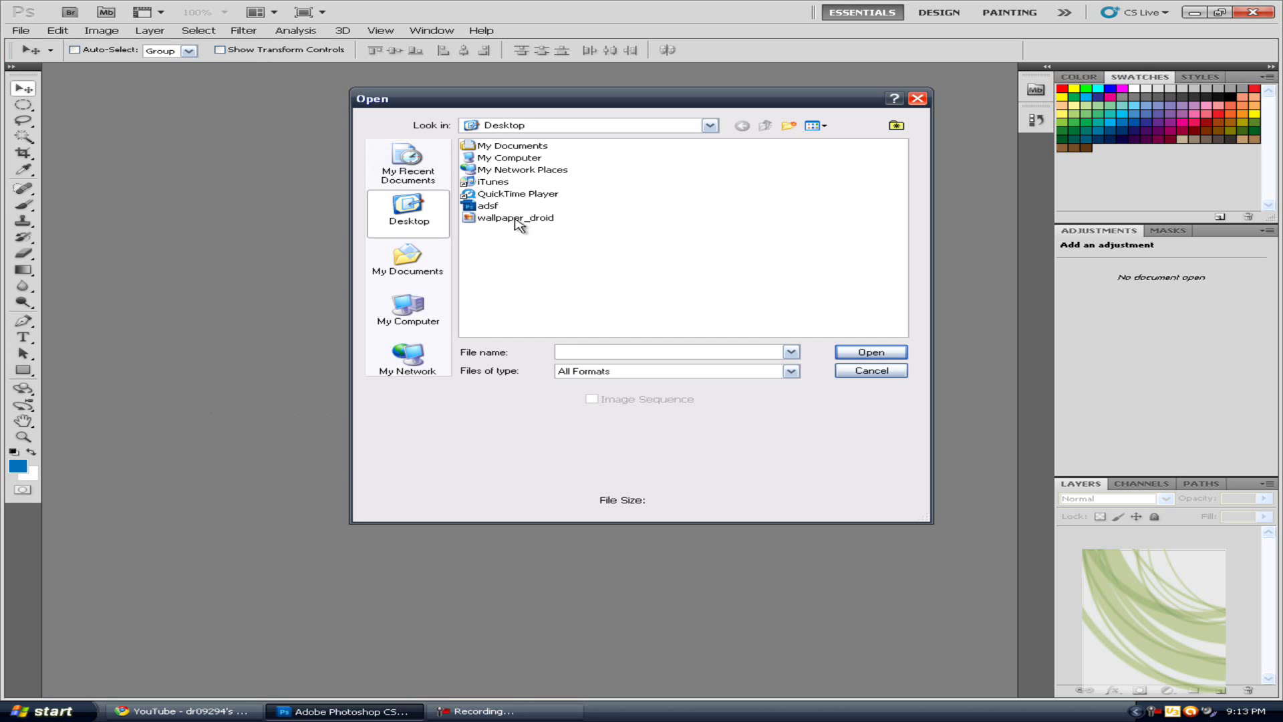
left_click(518, 220)
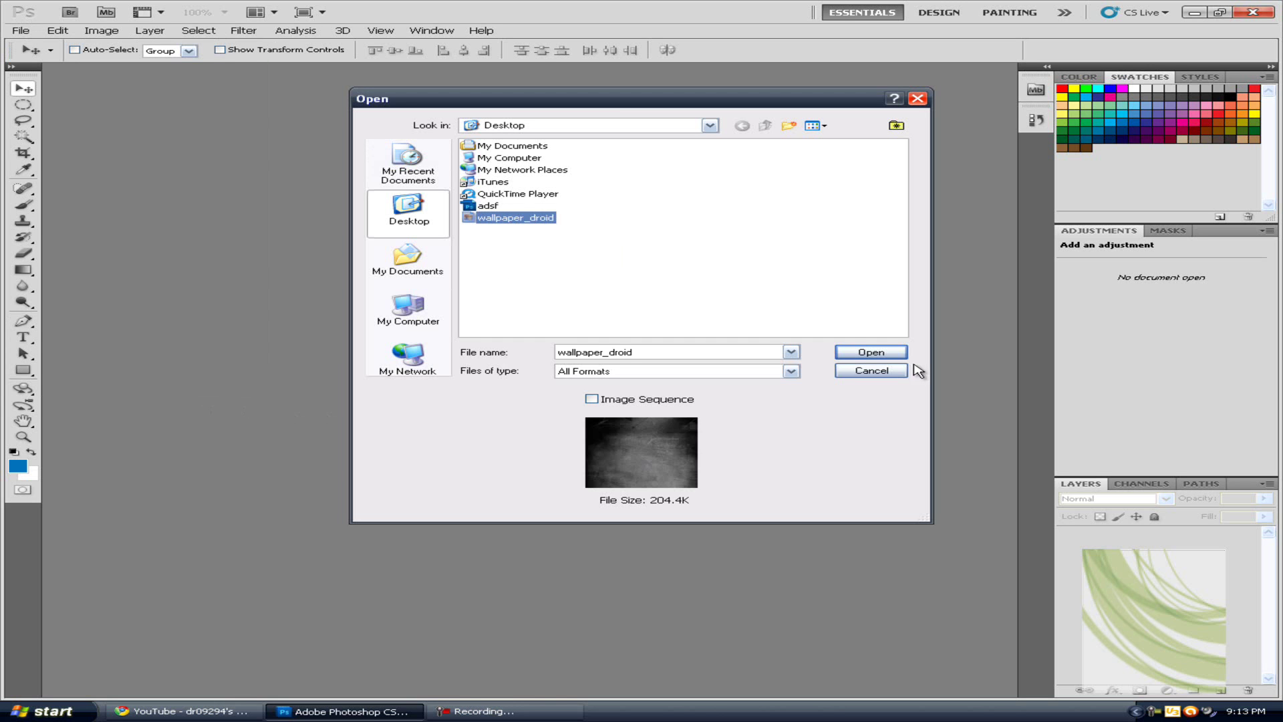
left_click(871, 352)
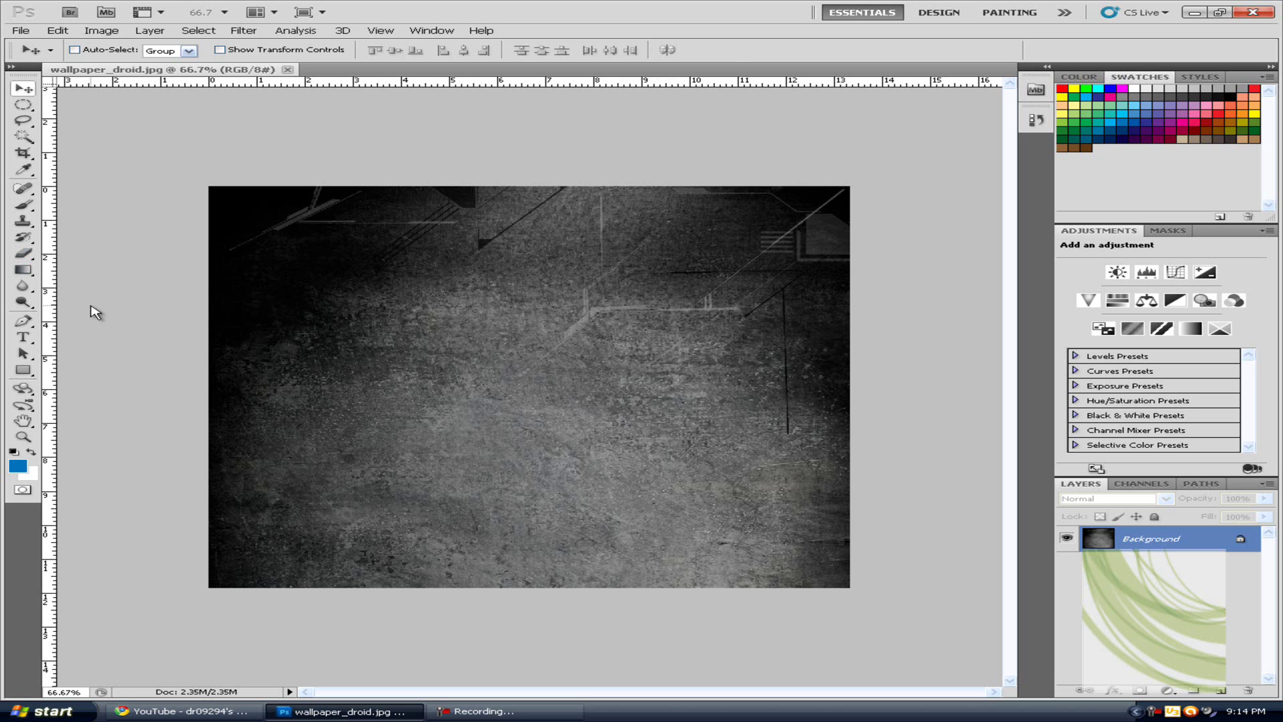
Step: Type the blue Stencil Std Bold 141 pt word UNKNOWN across the upper middle of the wallpaper
left_click(23, 338)
left_click_drag(218, 308, 833, 399)
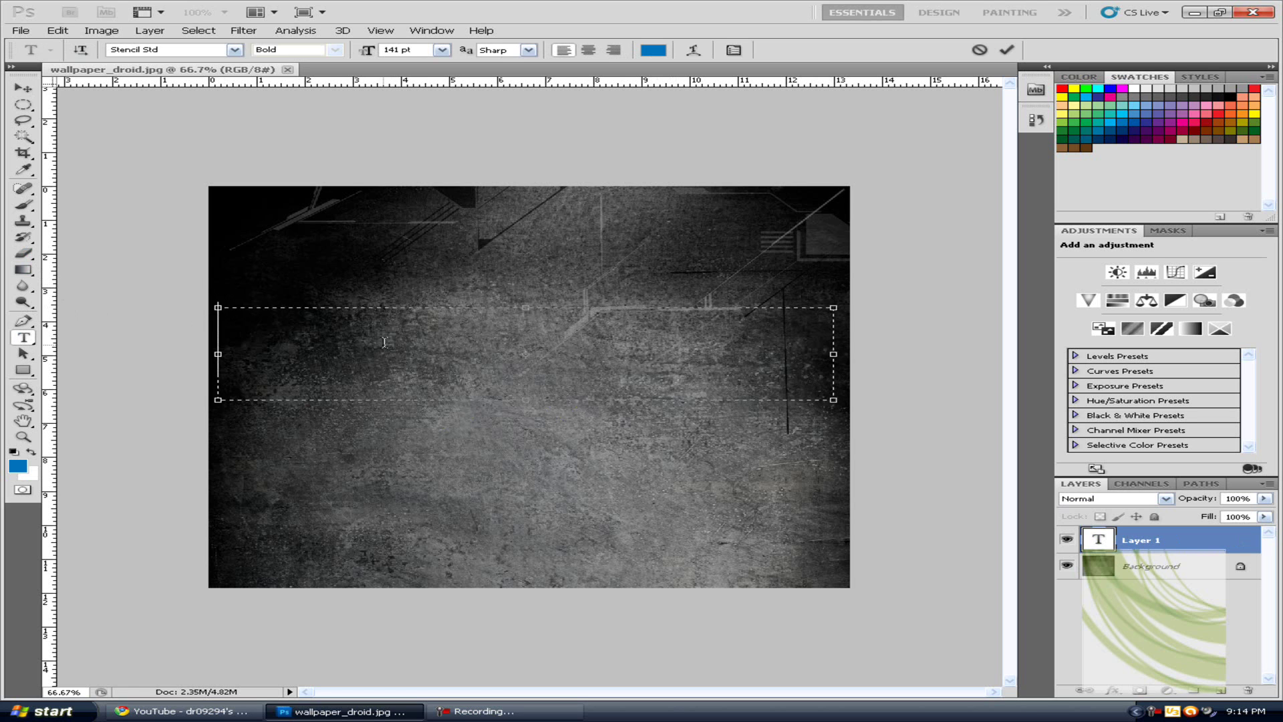
type("UNKNOWN")
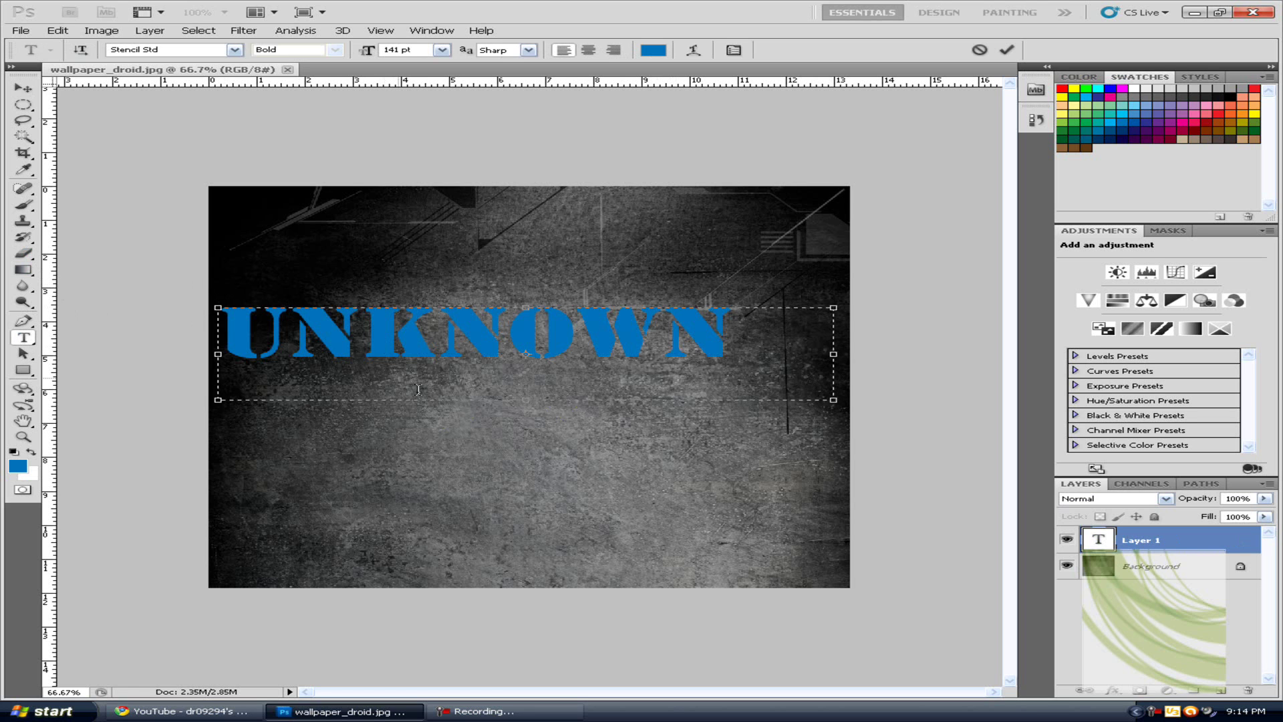
left_click(1170, 544)
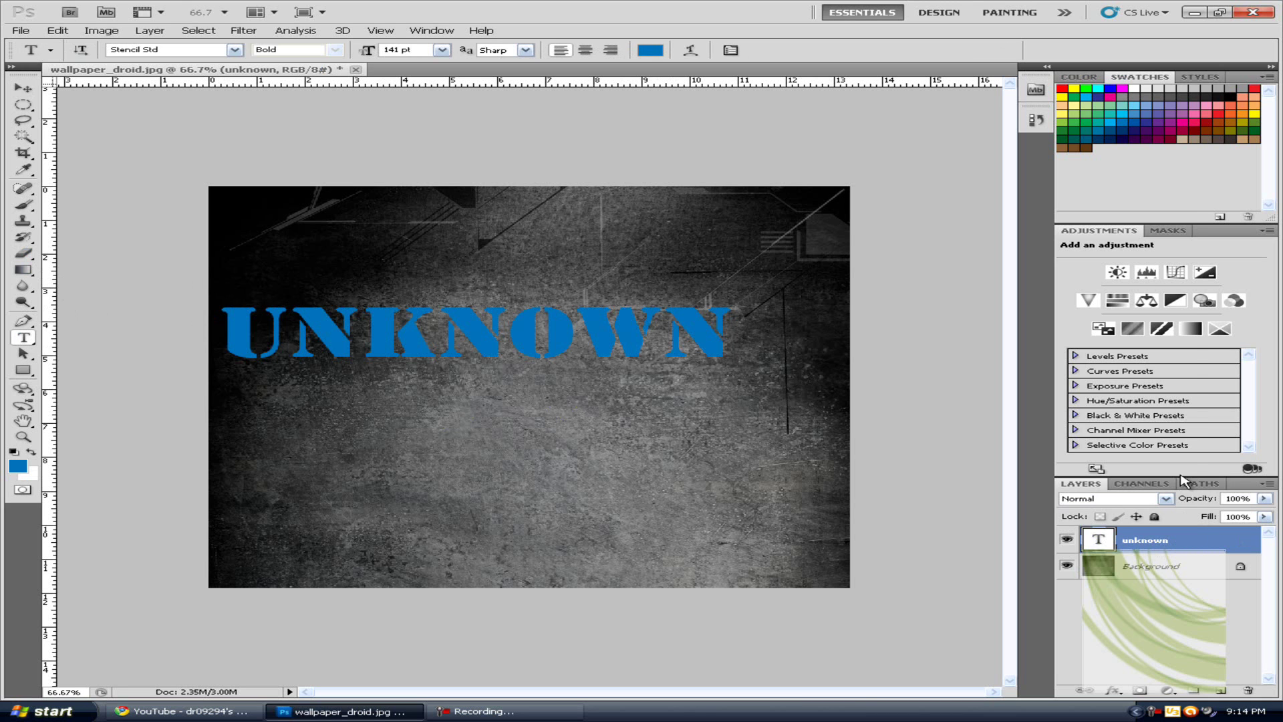
Step: Rasterize the UNKNOWN type layer and move it down toward the image centre
right_click(1194, 548)
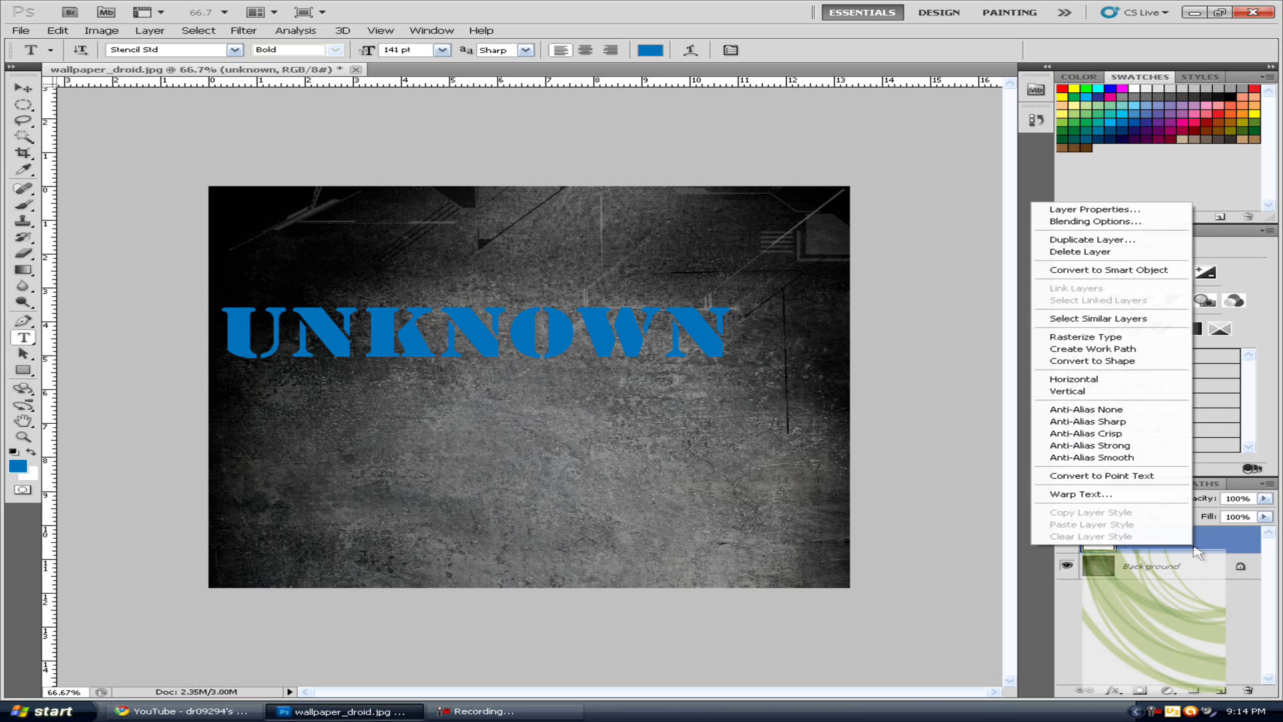
left_click(1107, 339)
left_click(23, 88)
left_click_drag(449, 322, 509, 388)
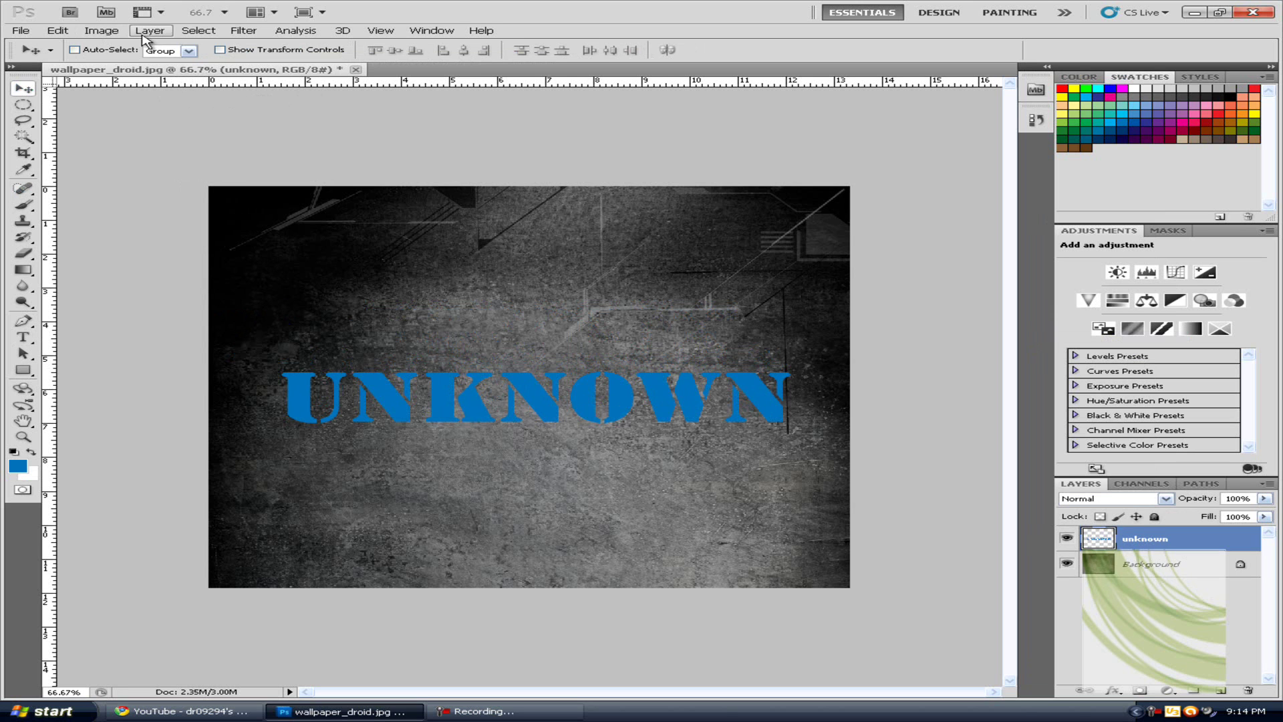
Step: Apply a slight Gaussian Blur to the UNKNOWN text layer
left_click(245, 31)
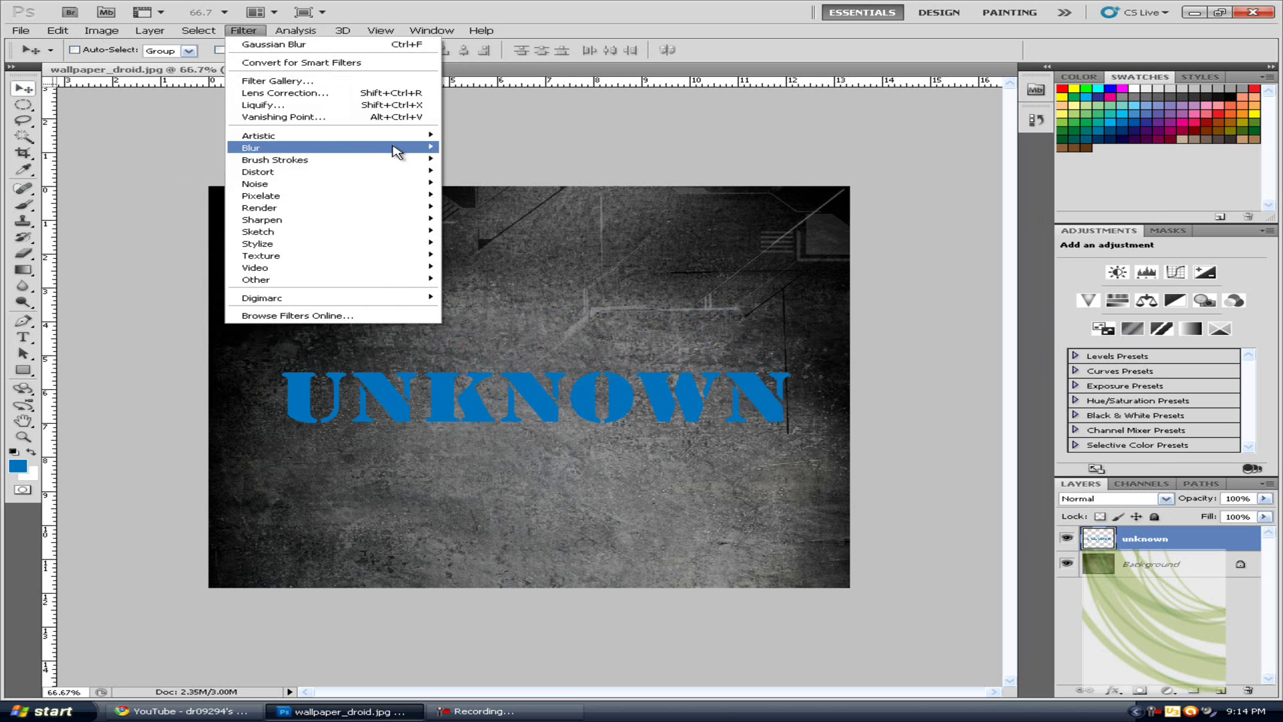
mouse_move(398, 153)
left_click(511, 195)
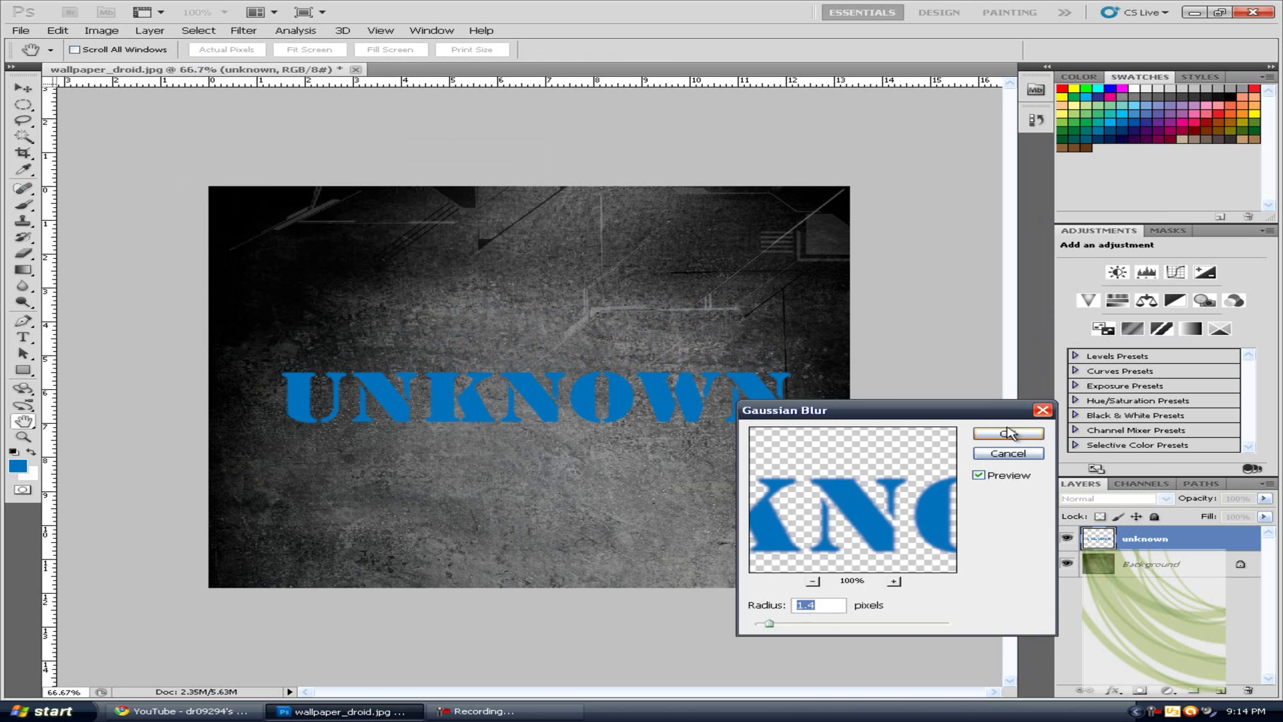
left_click(1009, 433)
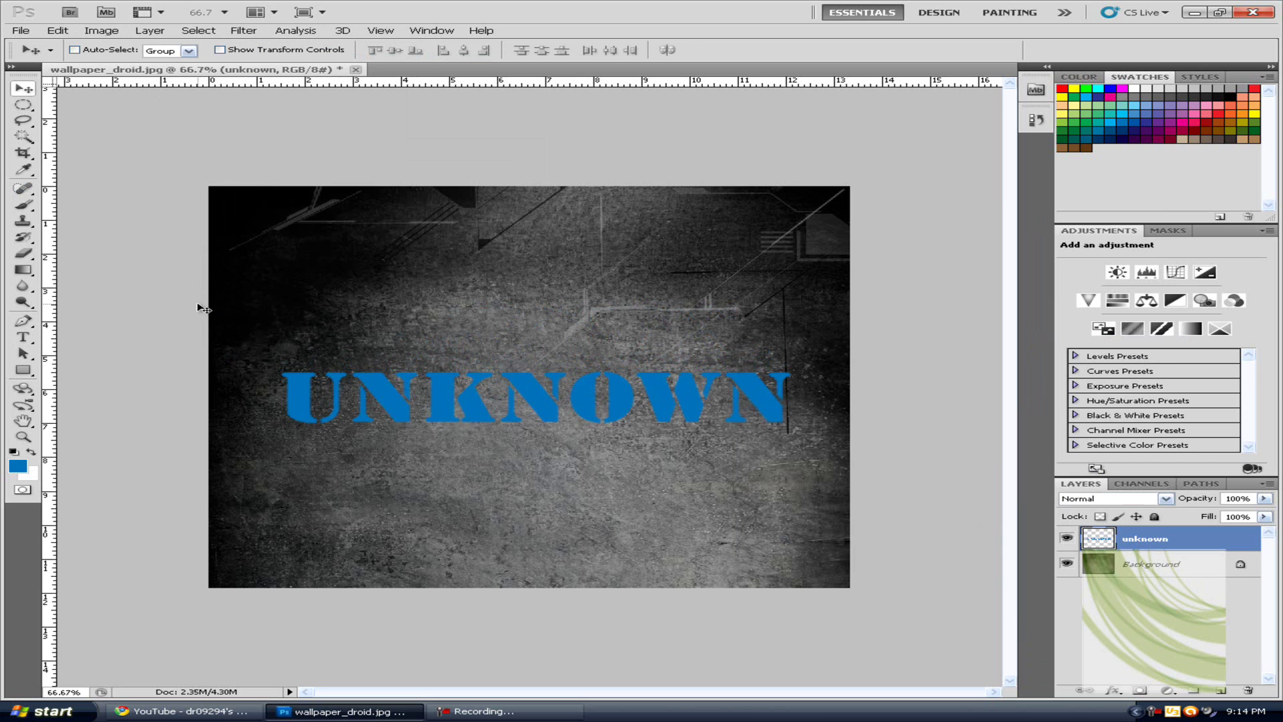
Step: Compare Soft Light, Hard Light and Vivid Light, then set the text layer's blend mode to Overlay
left_click(1166, 498)
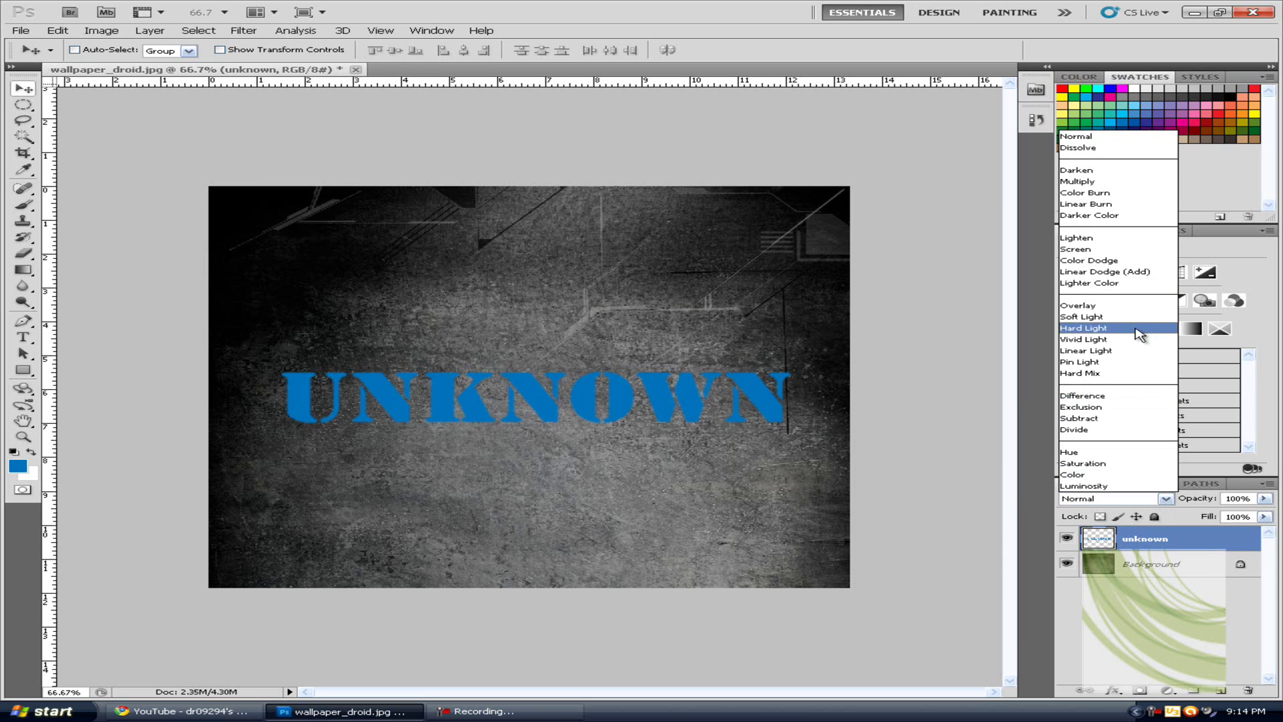
left_click(1136, 305)
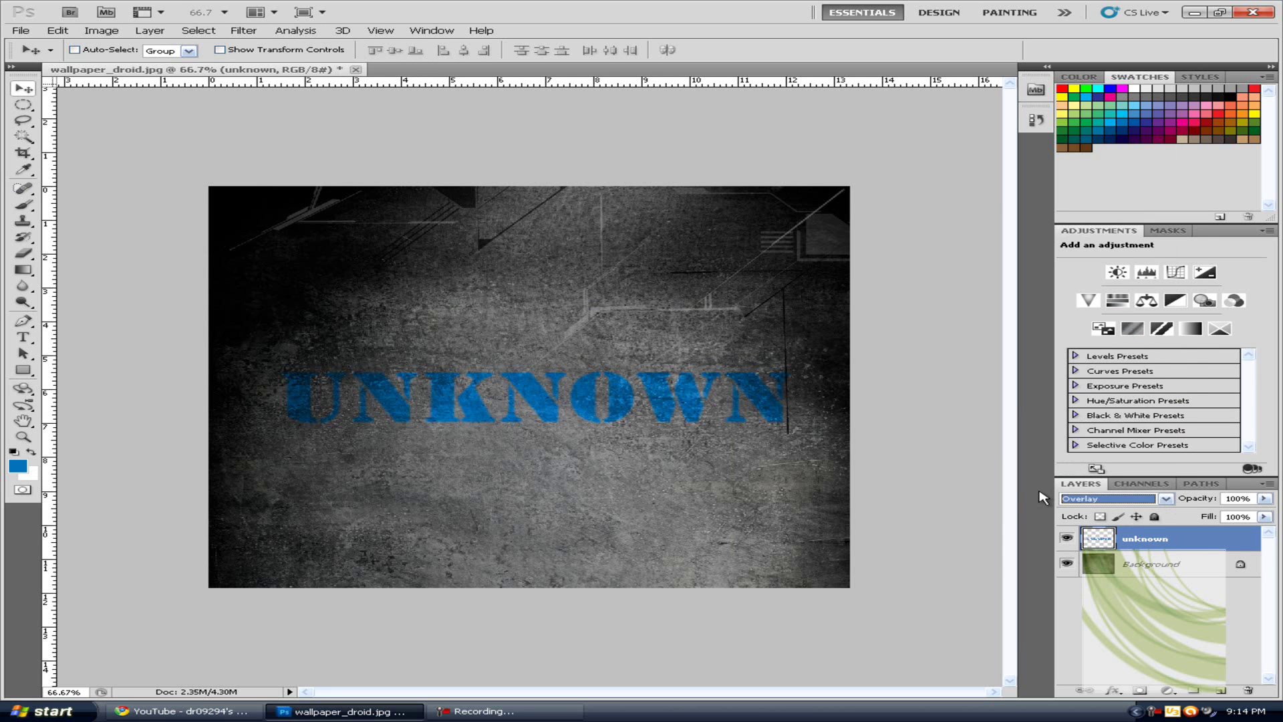
key("Down")
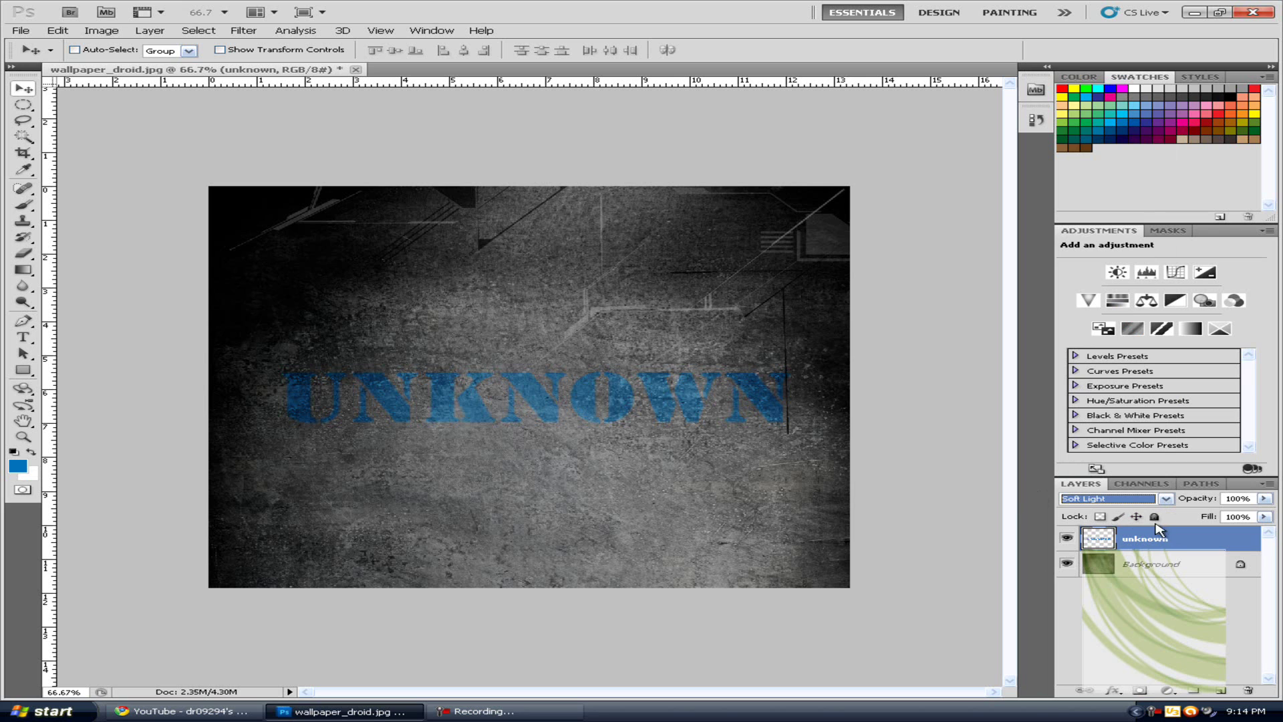
key("Down")
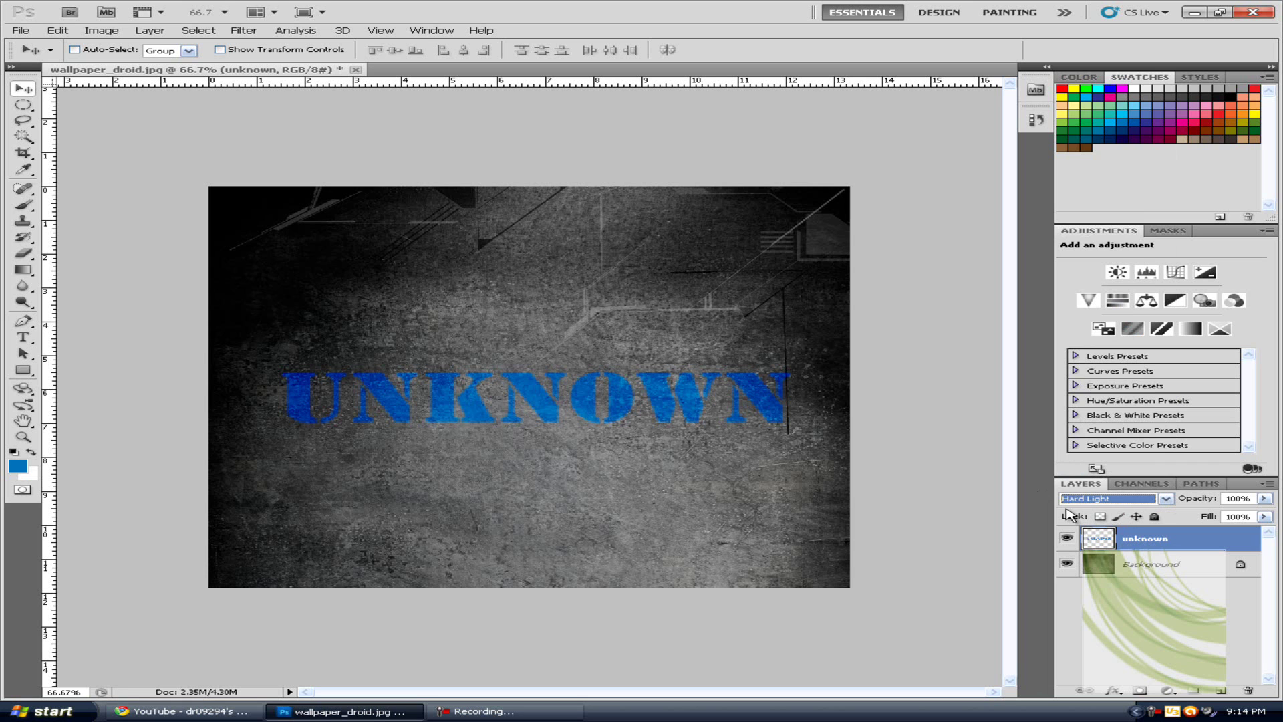
key("Down")
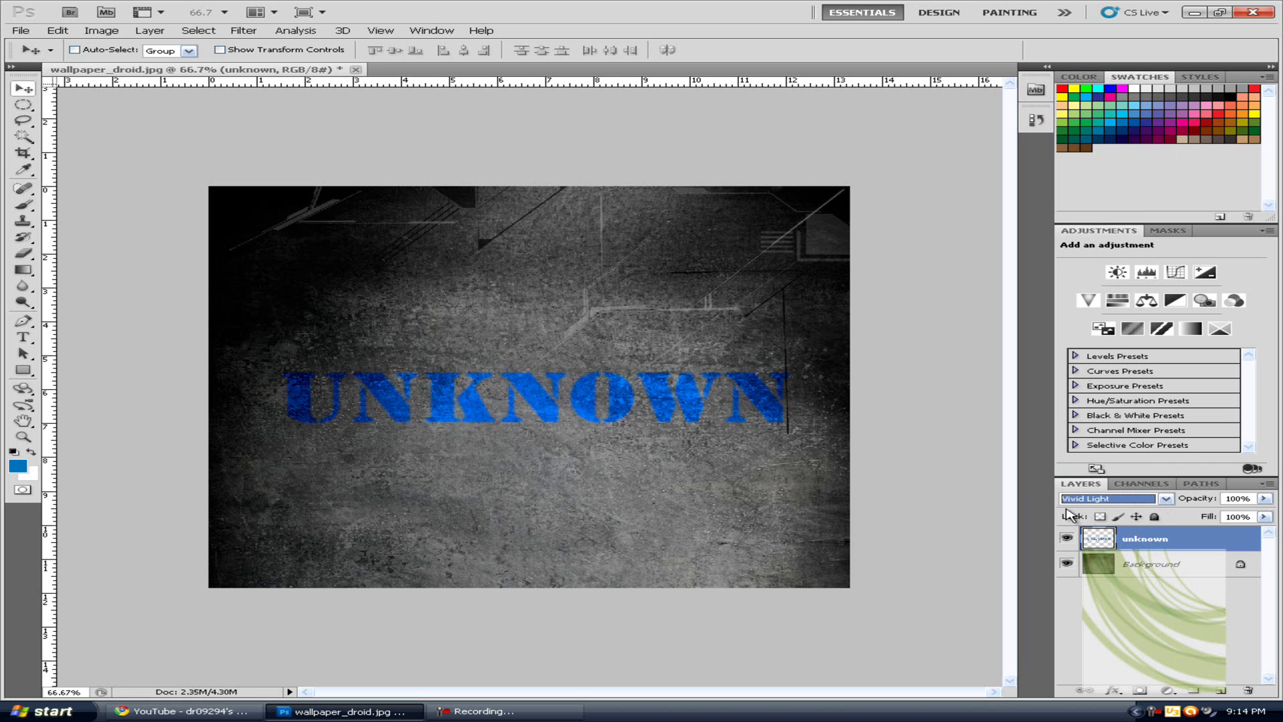
key("Up")
key("Down")
key("Up")
key("Up")
key("Up")
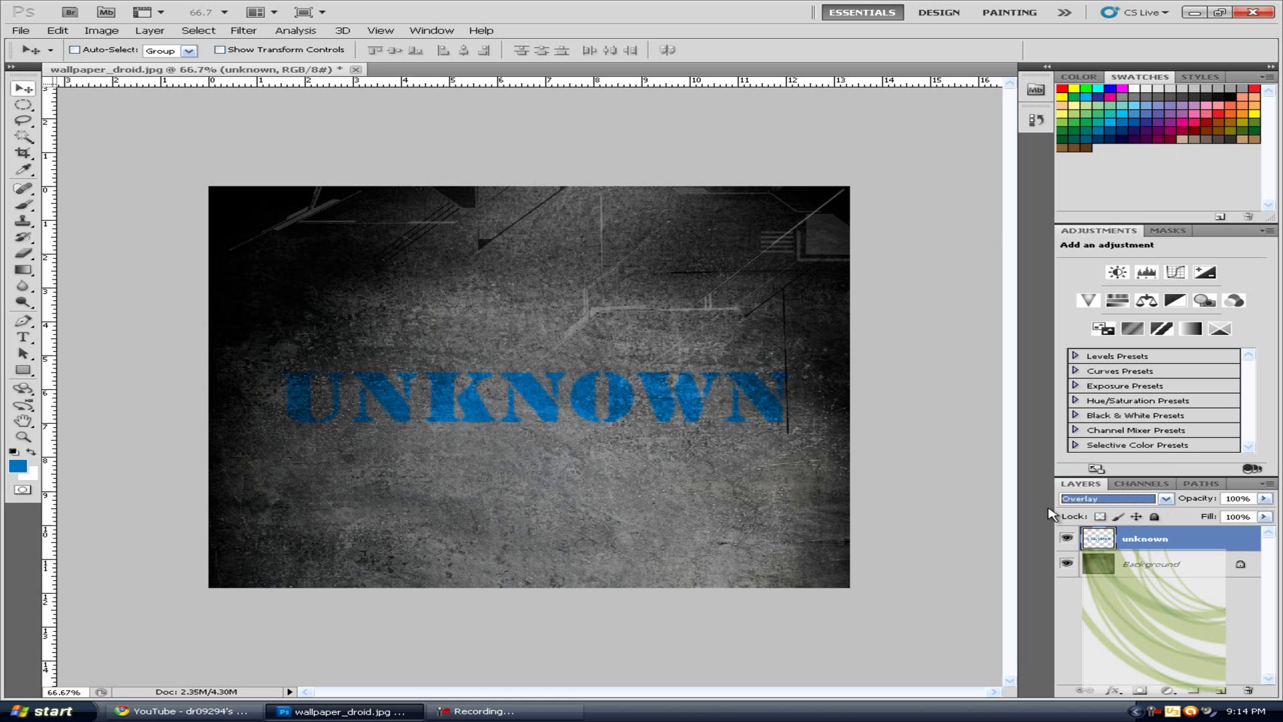
key("Down")
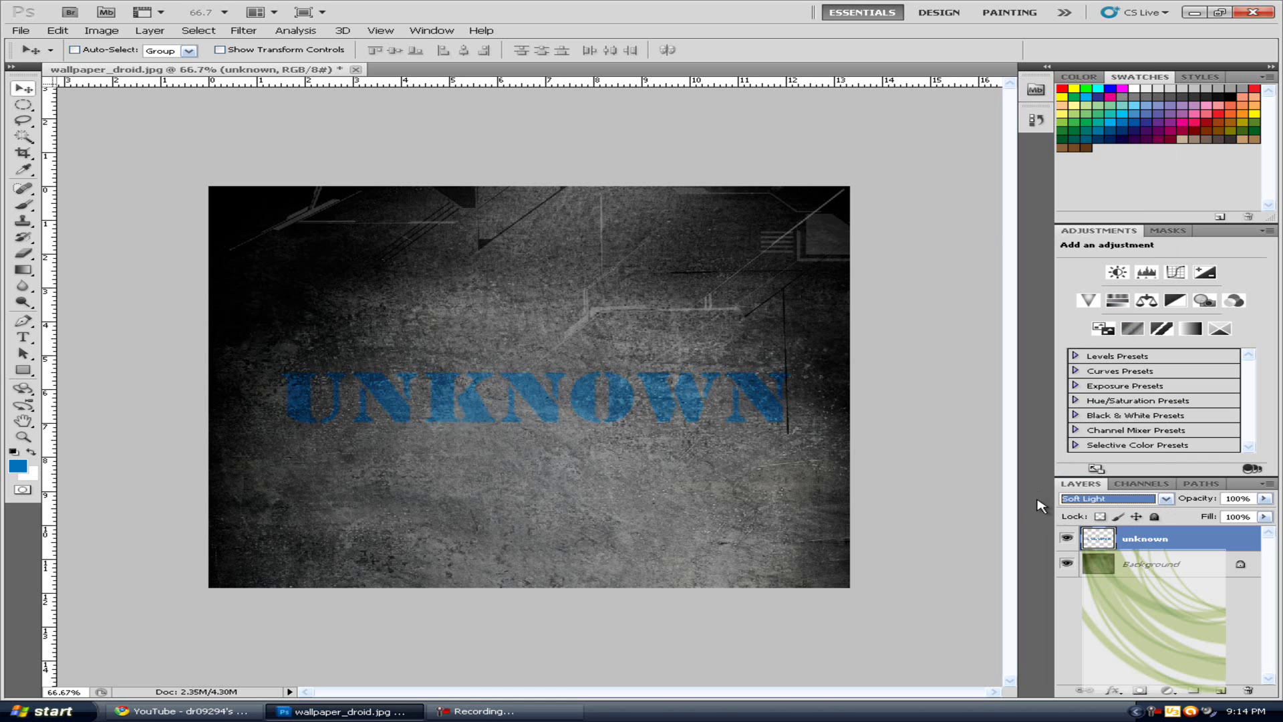
key("Up")
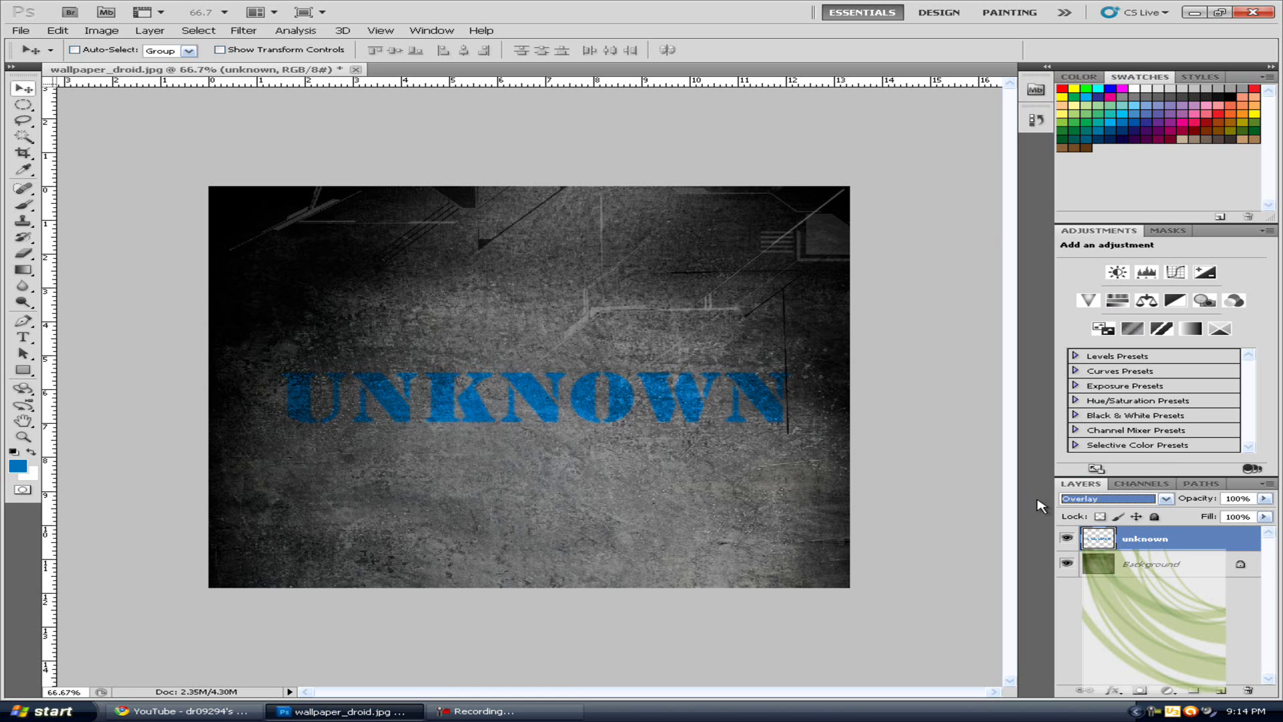
left_click(1099, 630)
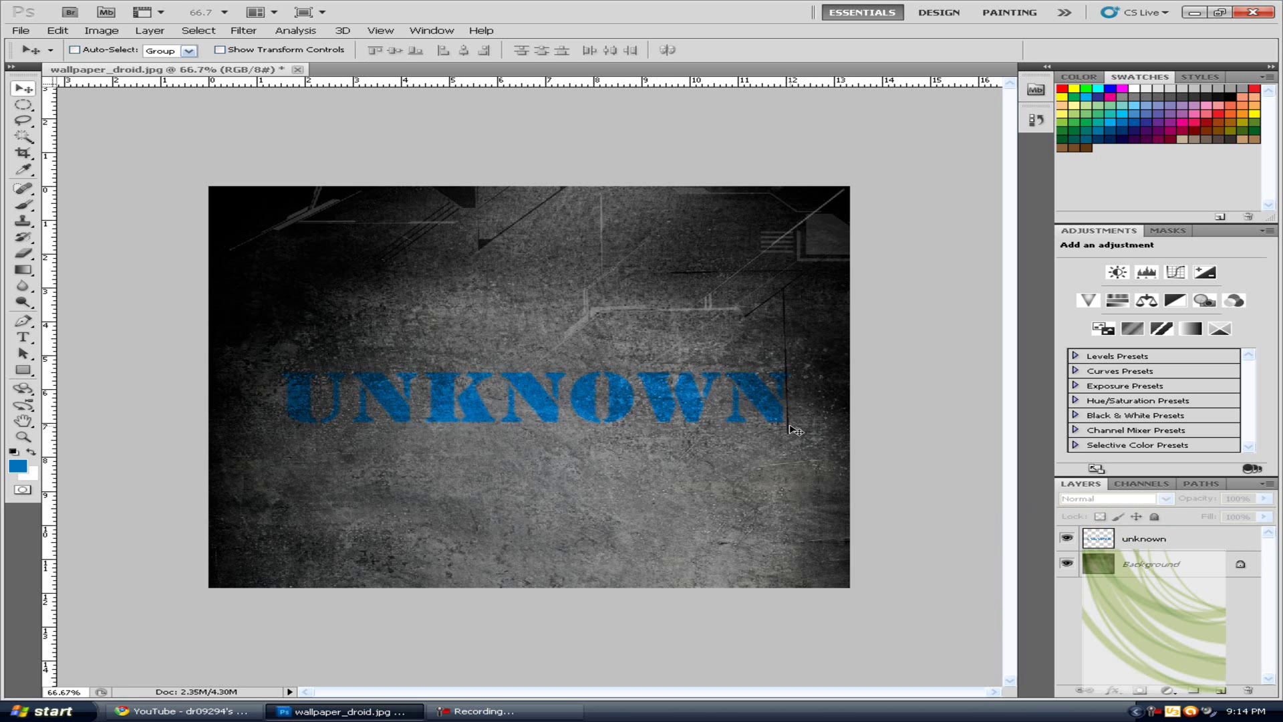
Step: Reselect the UNKNOWN layer after the no-layer warning and nudge the word right and slightly down
left_click(434, 405)
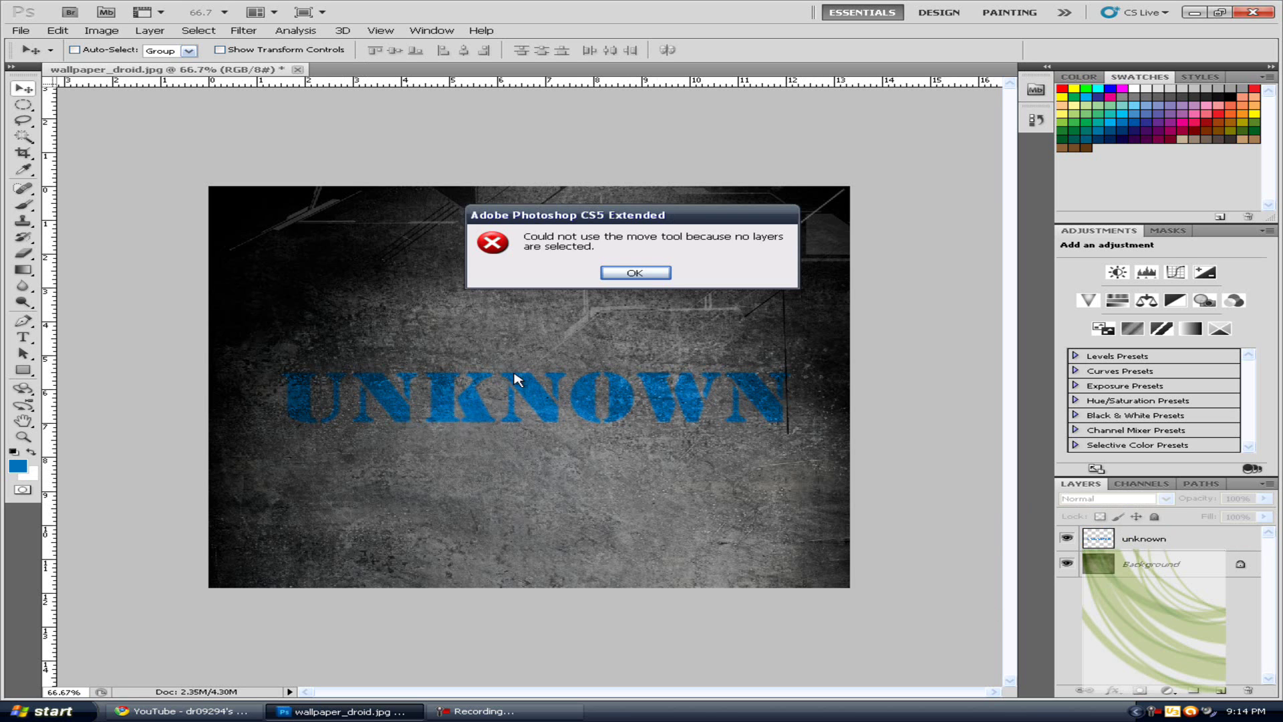
left_click(652, 279)
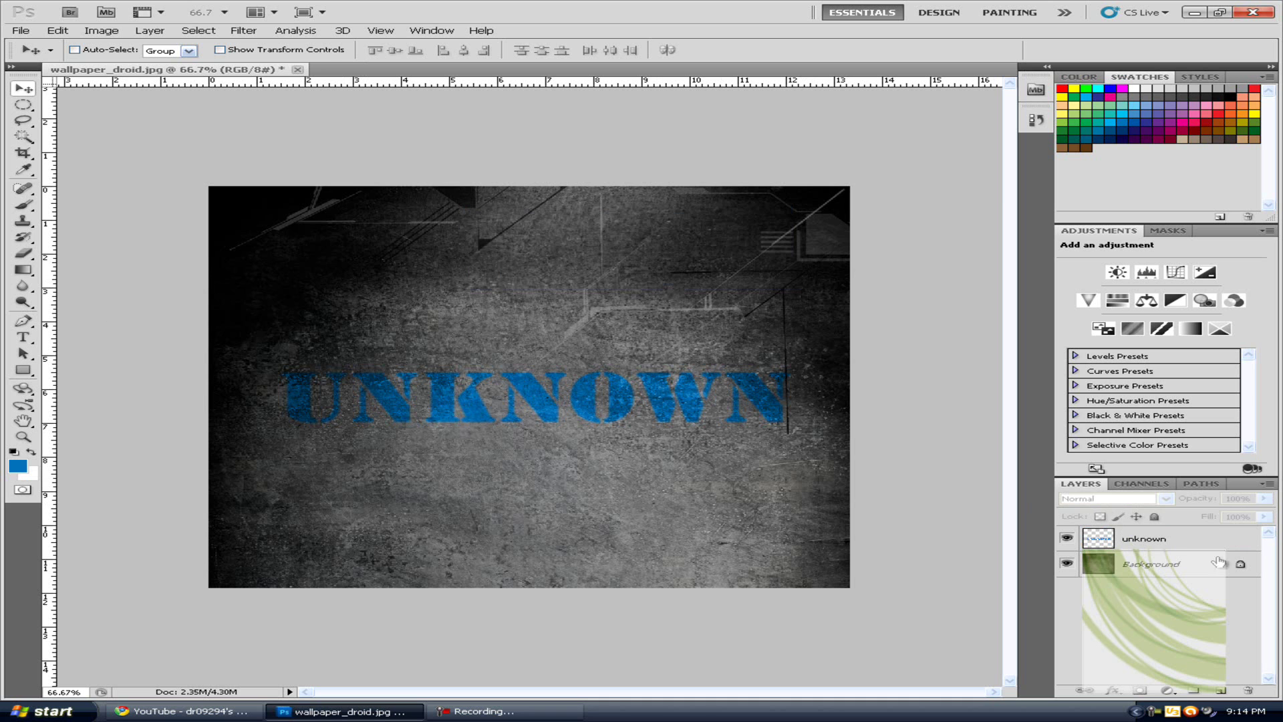
left_click(1156, 542)
left_click_drag(597, 394, 615, 409)
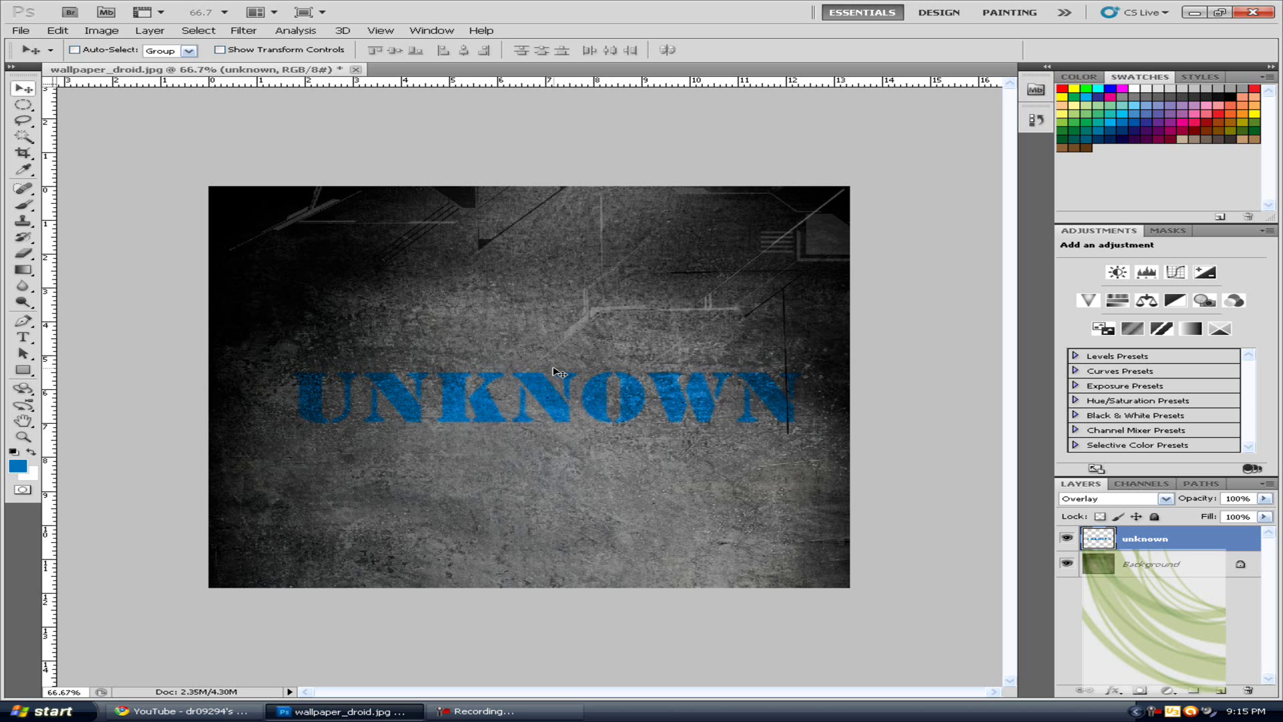
key("ctrl+t")
right_click(559, 407)
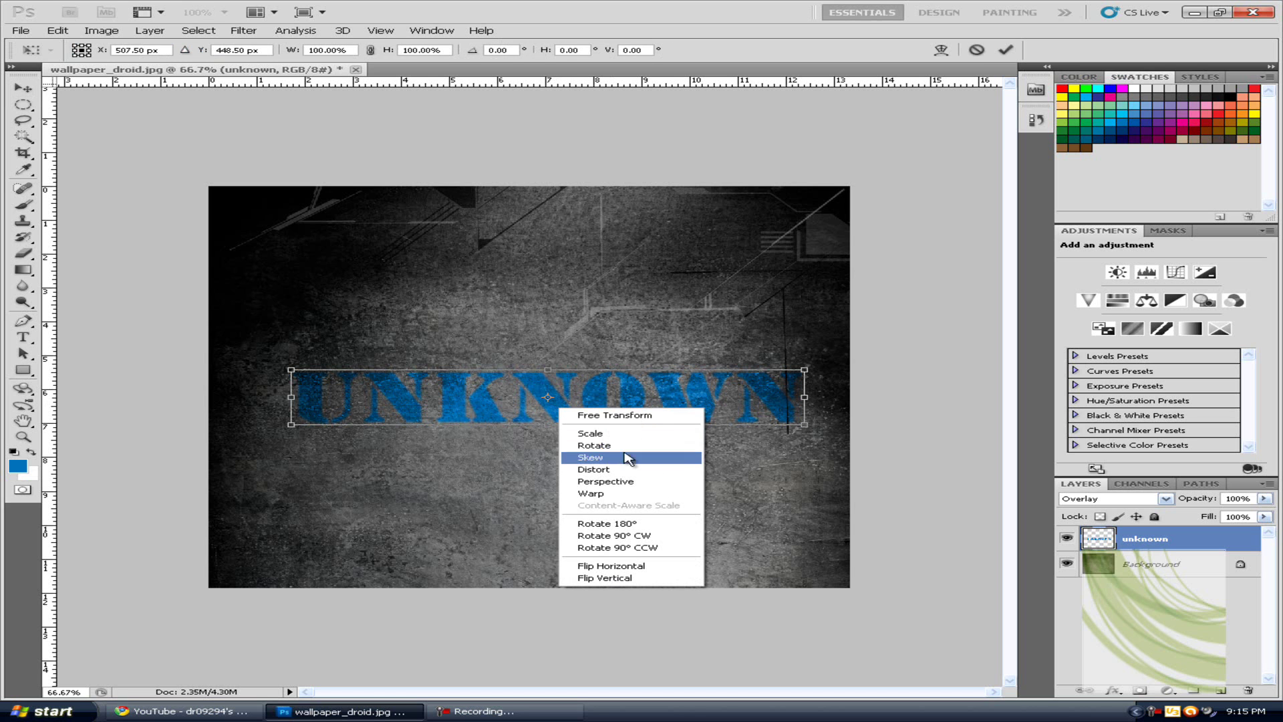
left_click(762, 515)
key("Return")
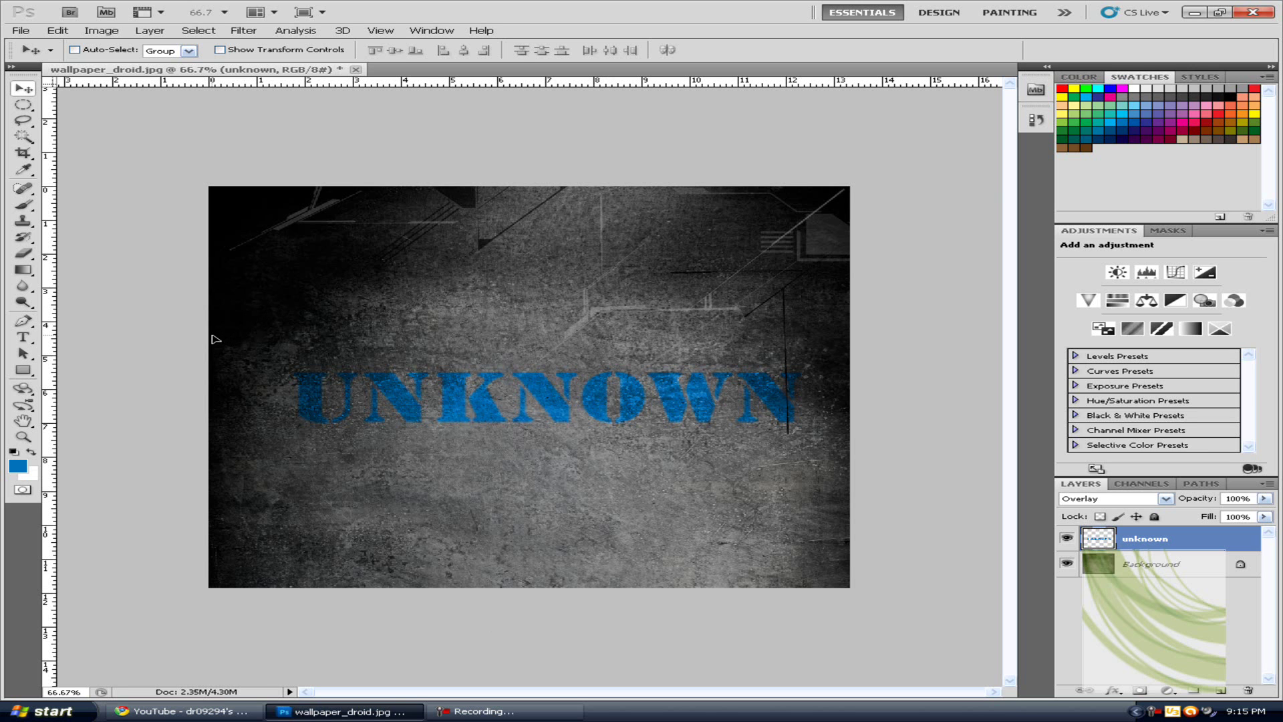
Step: Drag the UNKNOWN word slightly left and lower on the wallpaper
mouse_move(214, 338)
left_mouse_down()
mouse_move(622, 372)
mouse_move(164, 356)
mouse_move(194, 352)
left_mouse_up()
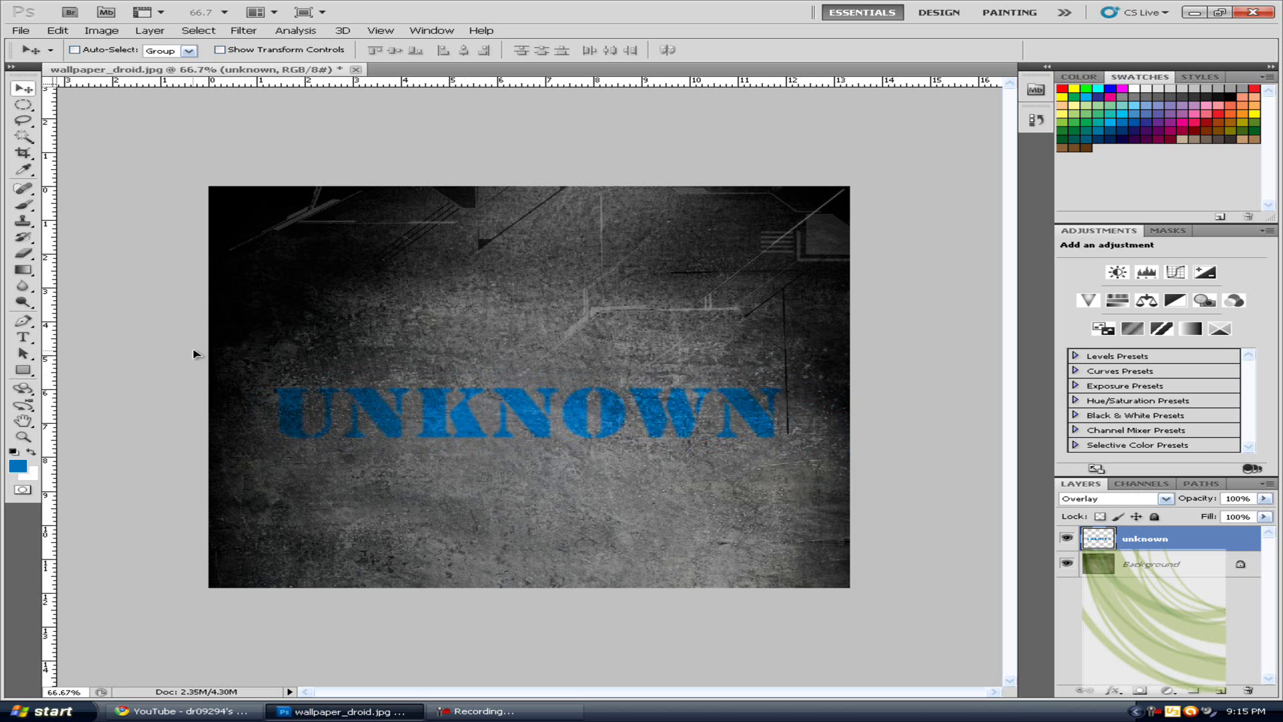